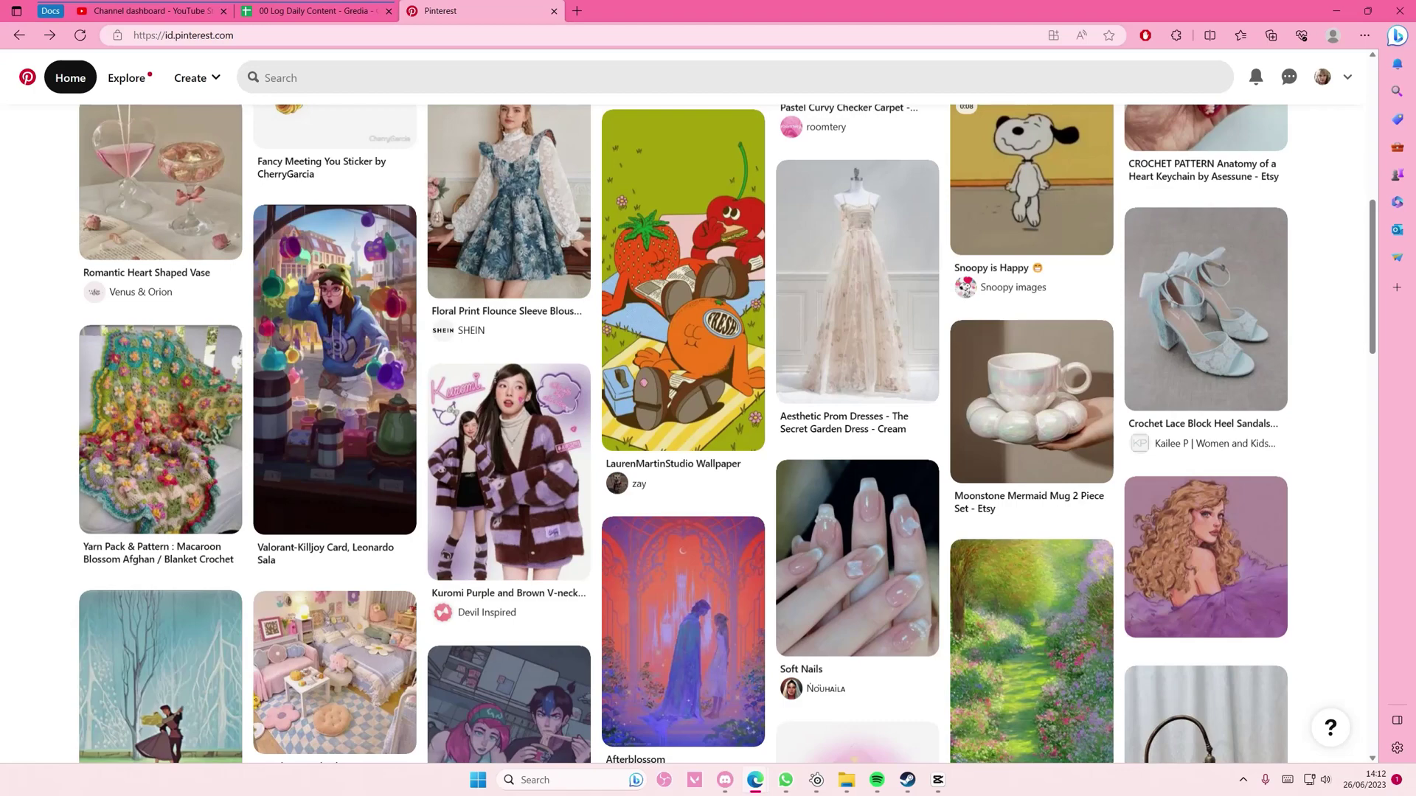
Save the Valorant-Killjoy pin image, declining to create a duplicate file
{"action": "right_click", "coordinate": [306, 376]}
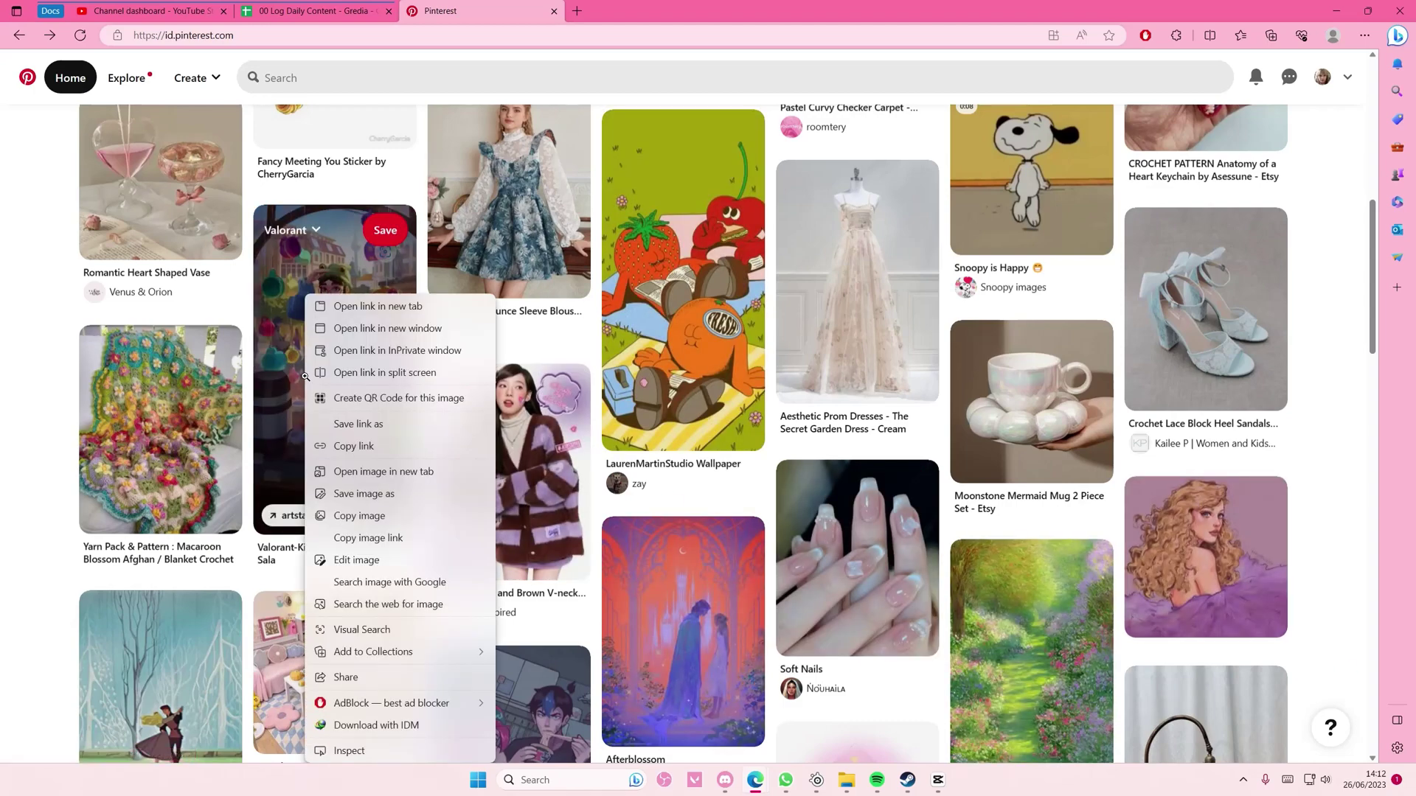
{"action": "left_click", "coordinate": [364, 494]}
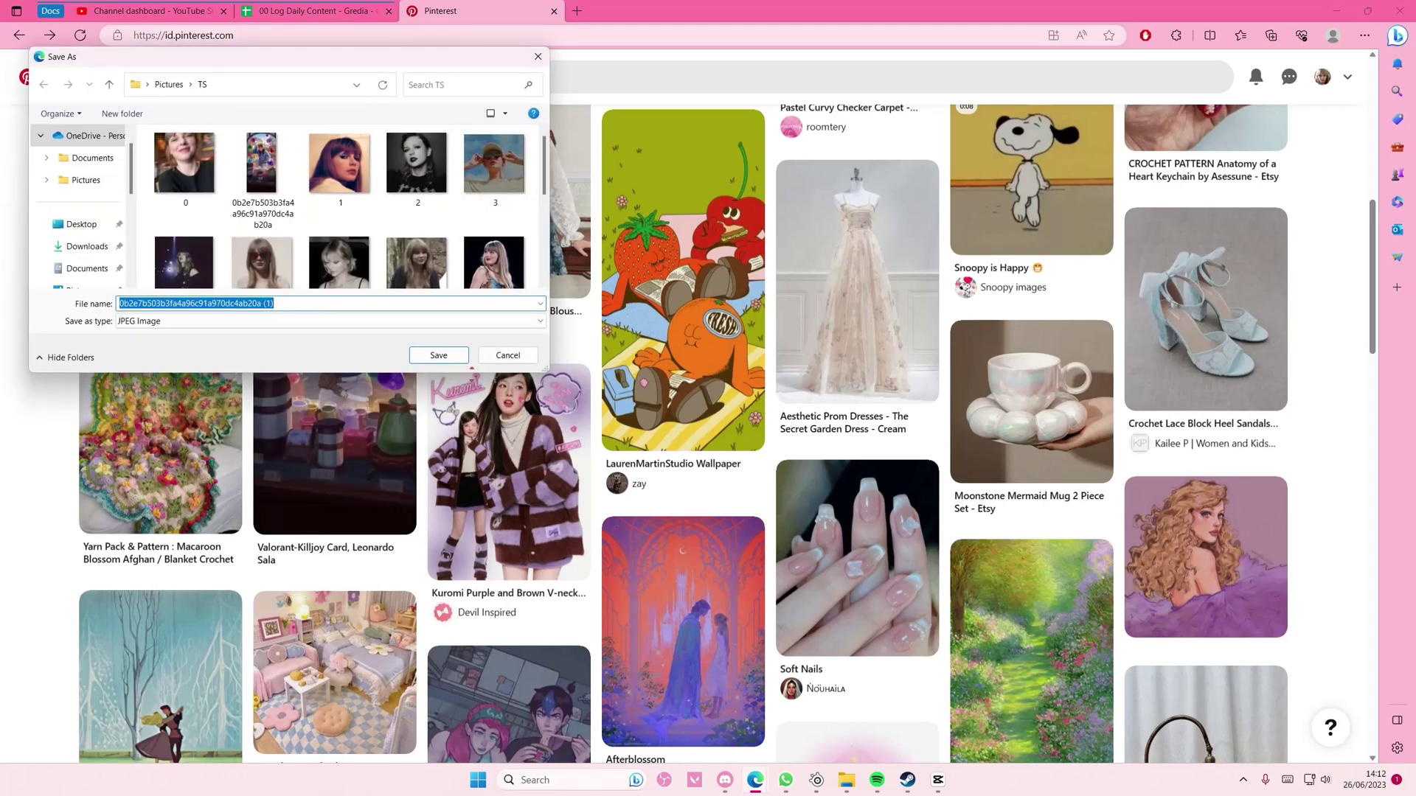
{"action": "left_click", "coordinate": [505, 354]}
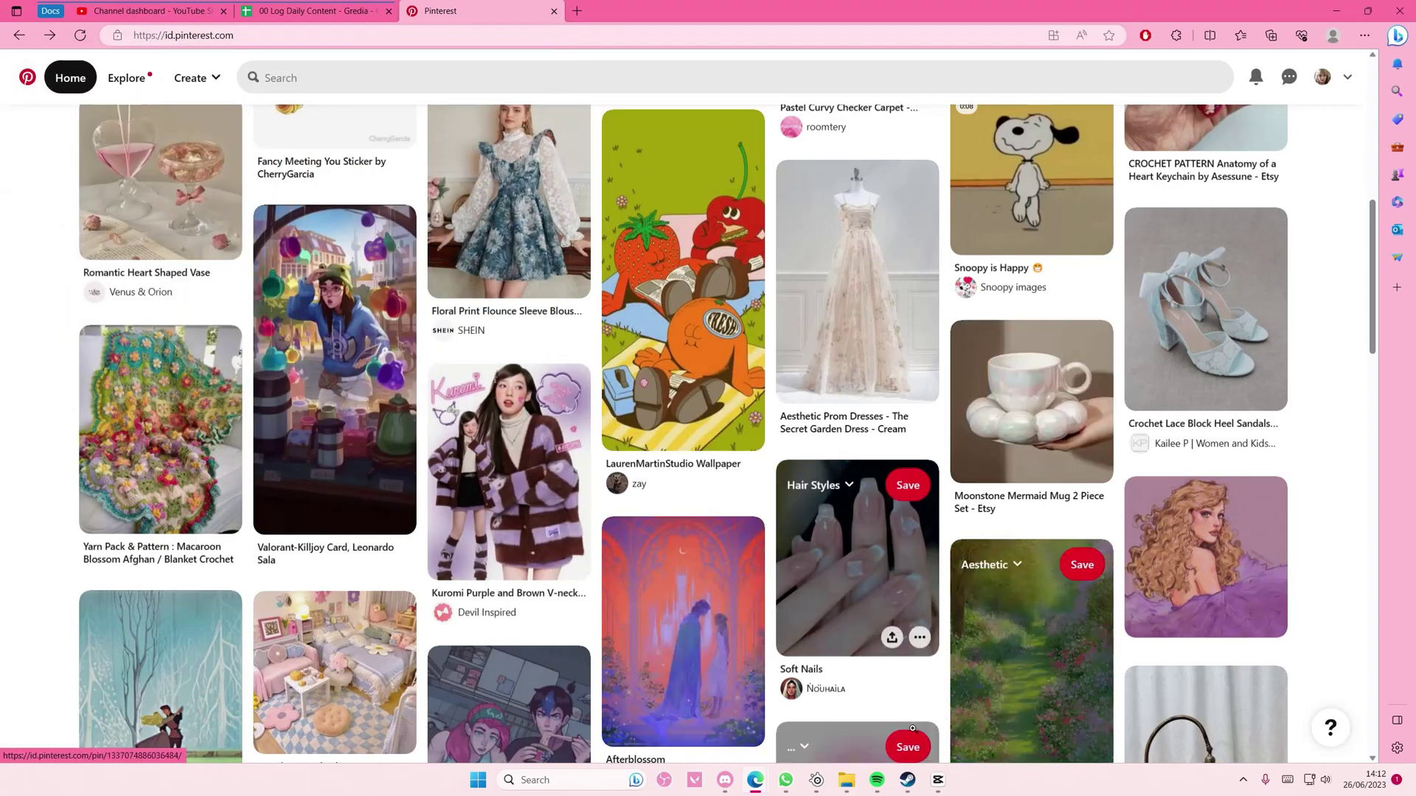
{"action": "mouse_move", "coordinate": [847, 780]}
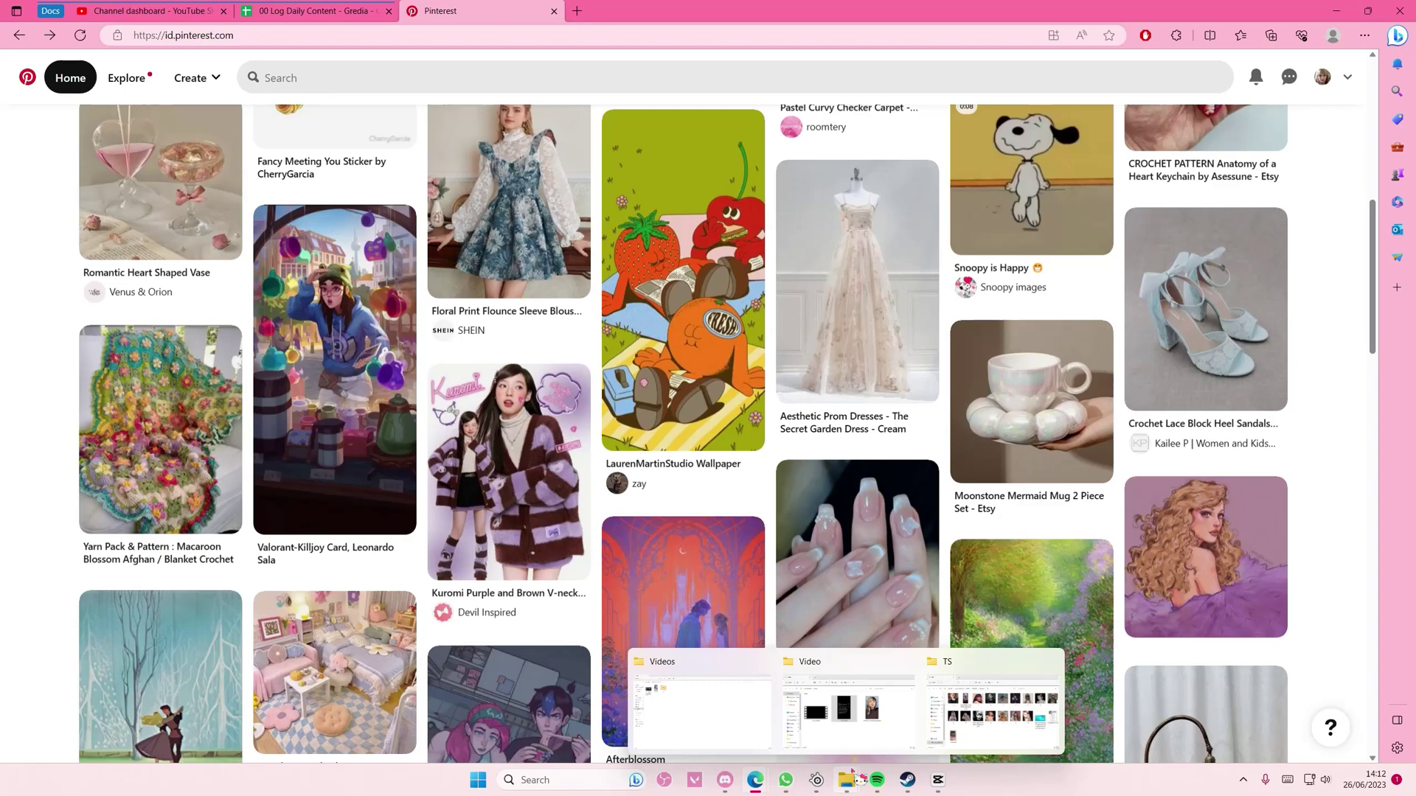
Send the saved Valorant pin image in the TS folder to Print Pictures
{"action": "left_click", "coordinate": [996, 708]}
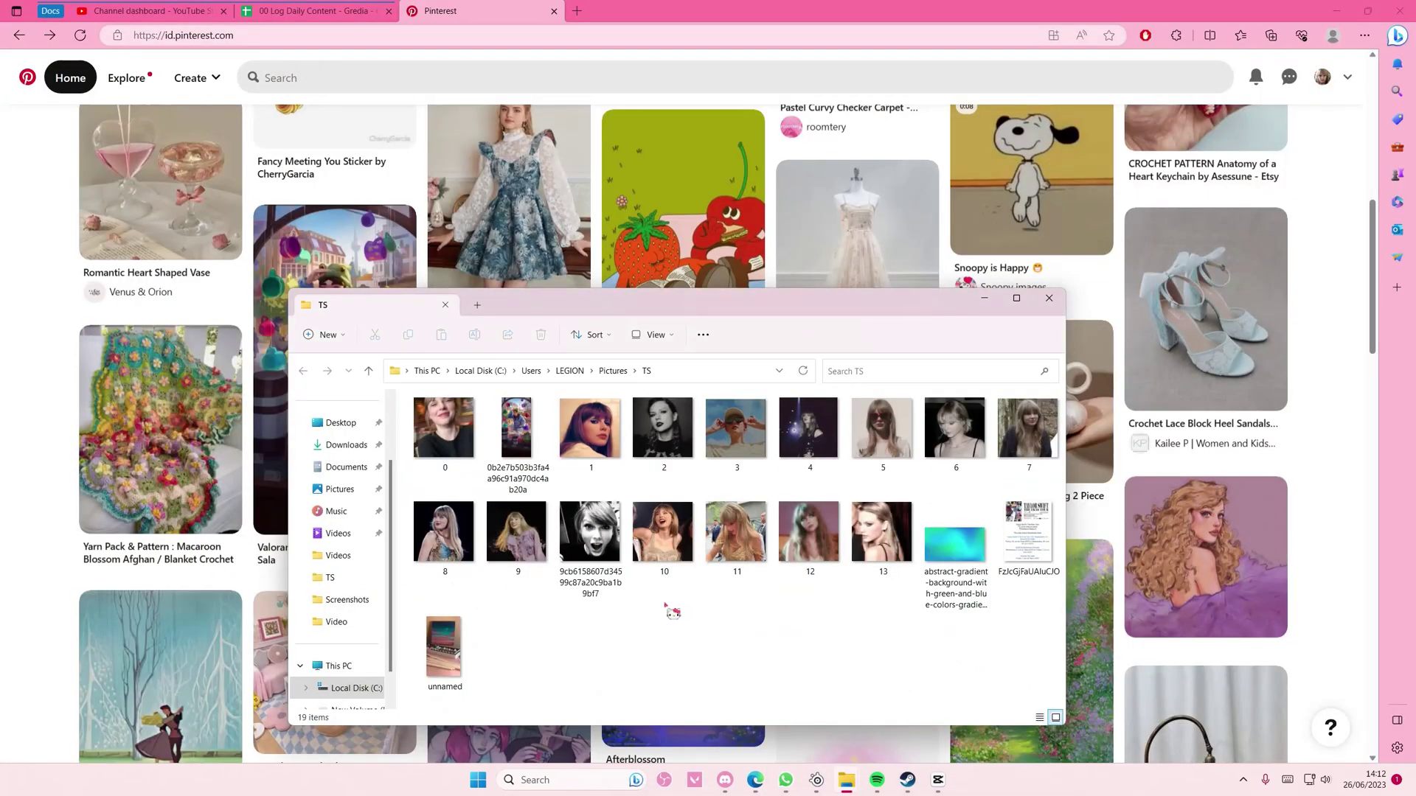
{"action": "left_click", "coordinate": [517, 429]}
{"action": "right_click", "coordinate": [528, 447]}
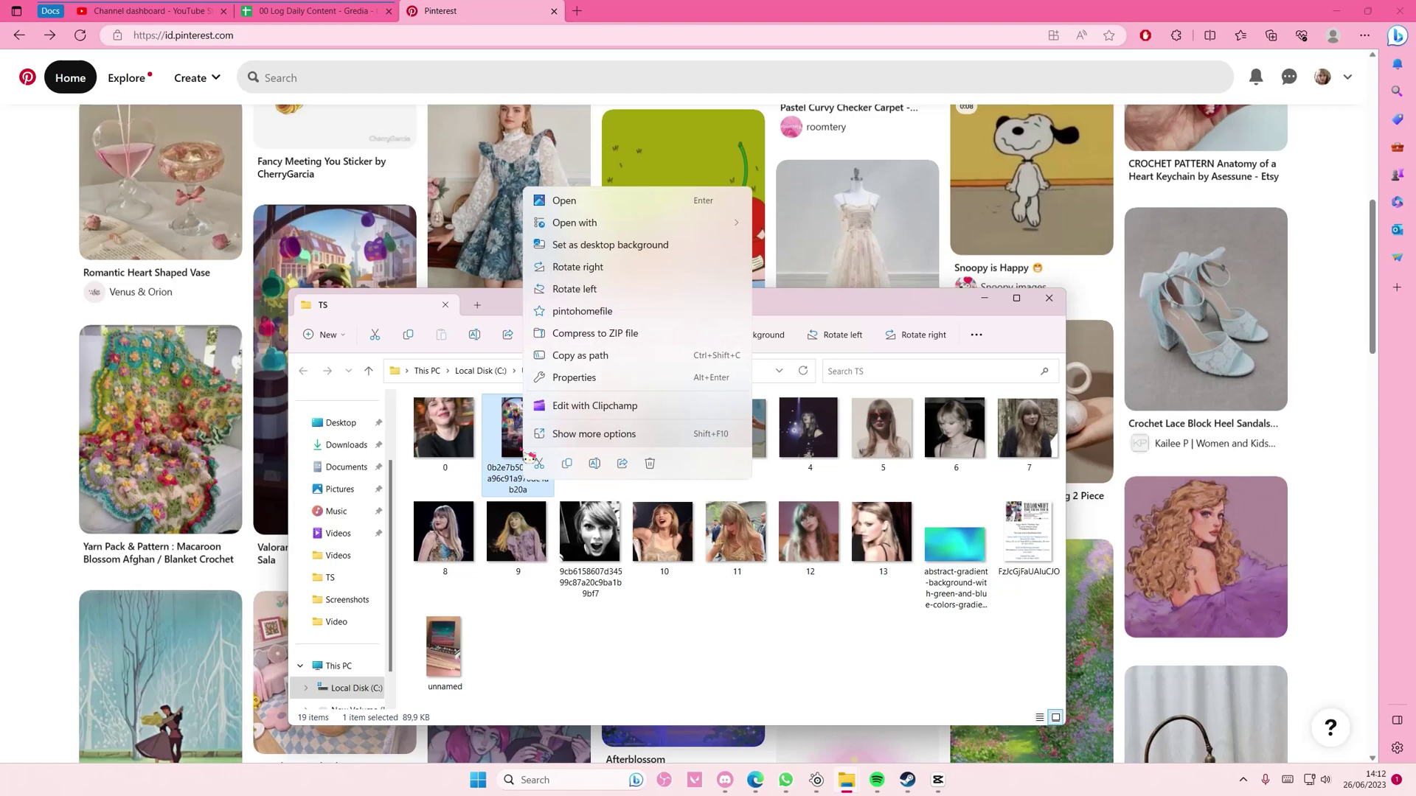
{"action": "left_click", "coordinate": [594, 433]}
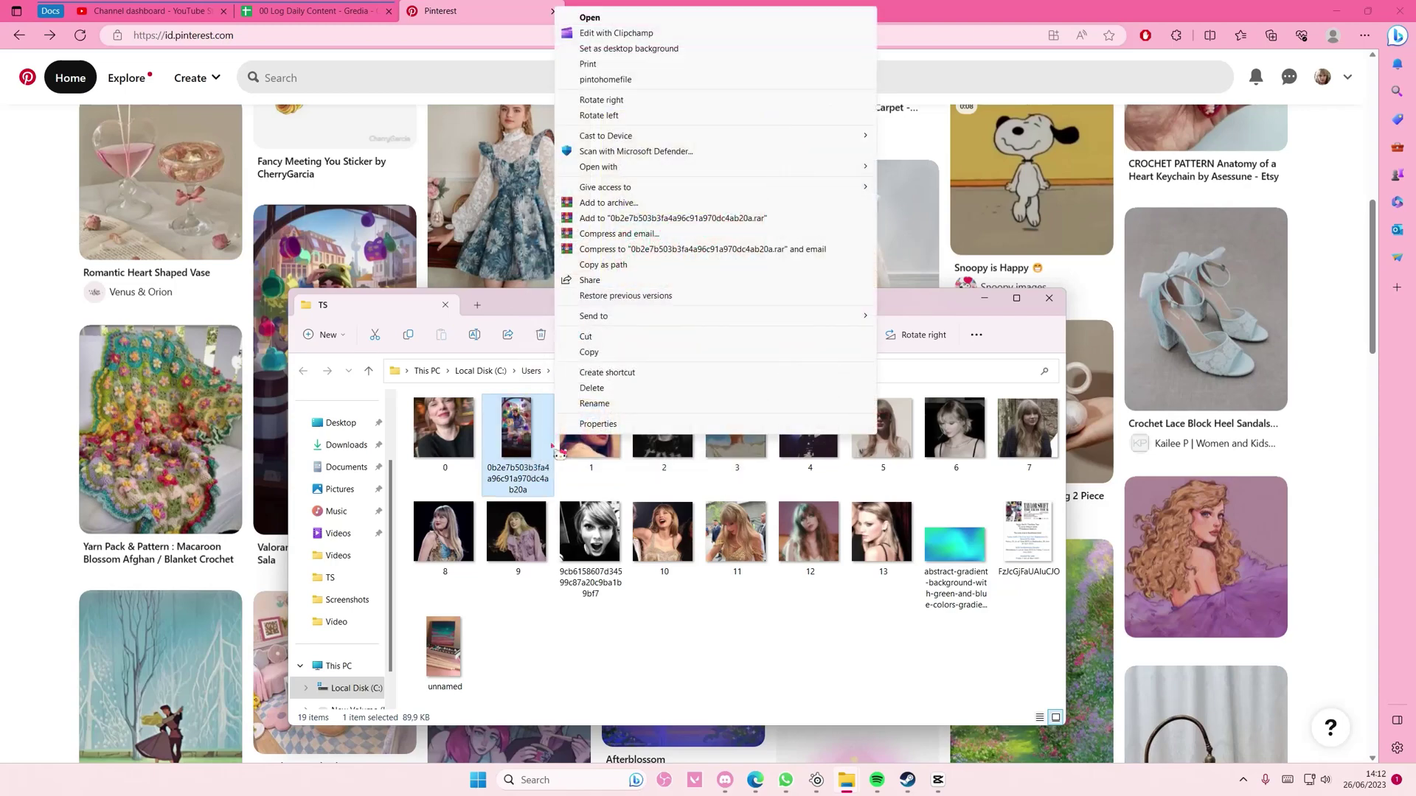
{"action": "left_click", "coordinate": [607, 75]}
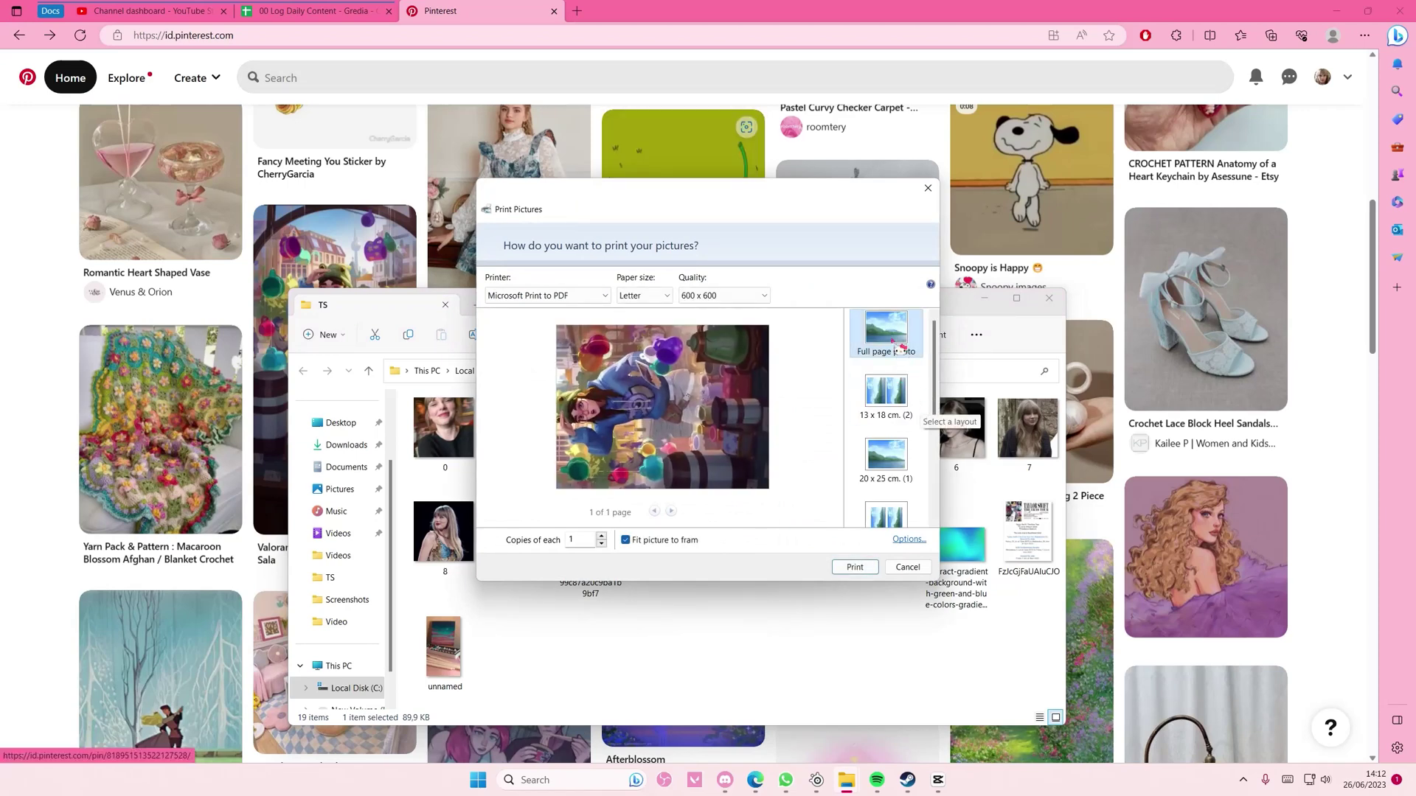
Preview a few photo size layouts, then settle on 13 x 18 cm. (2)
{"action": "left_click", "coordinate": [888, 395]}
{"action": "left_click", "coordinate": [886, 460]}
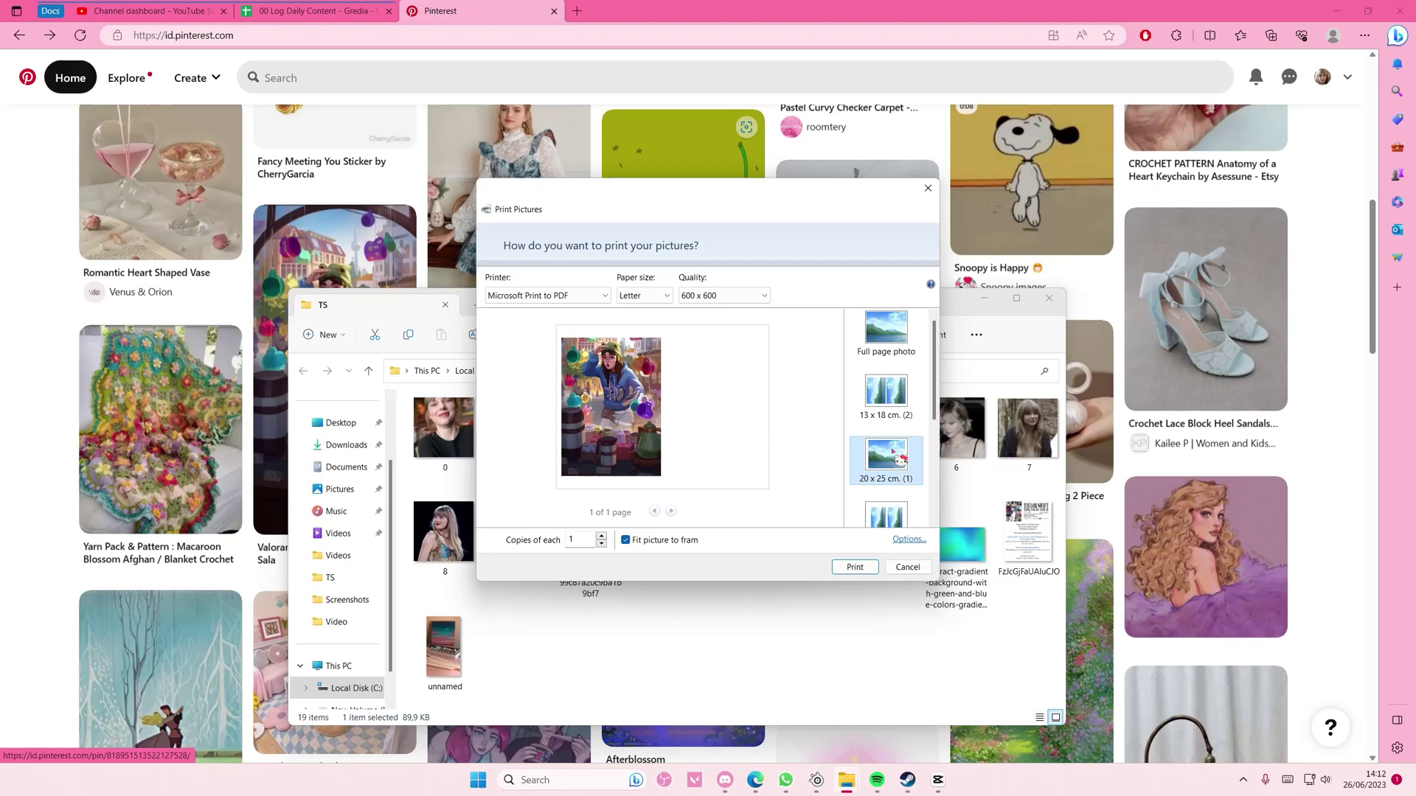
{"action": "scroll", "coordinate": [886, 459], "scroll_direction": "down", "scroll_amount": 2}
{"action": "left_click", "coordinate": [886, 442]}
{"action": "scroll", "coordinate": [887, 464], "scroll_direction": "down", "scroll_amount": 2}
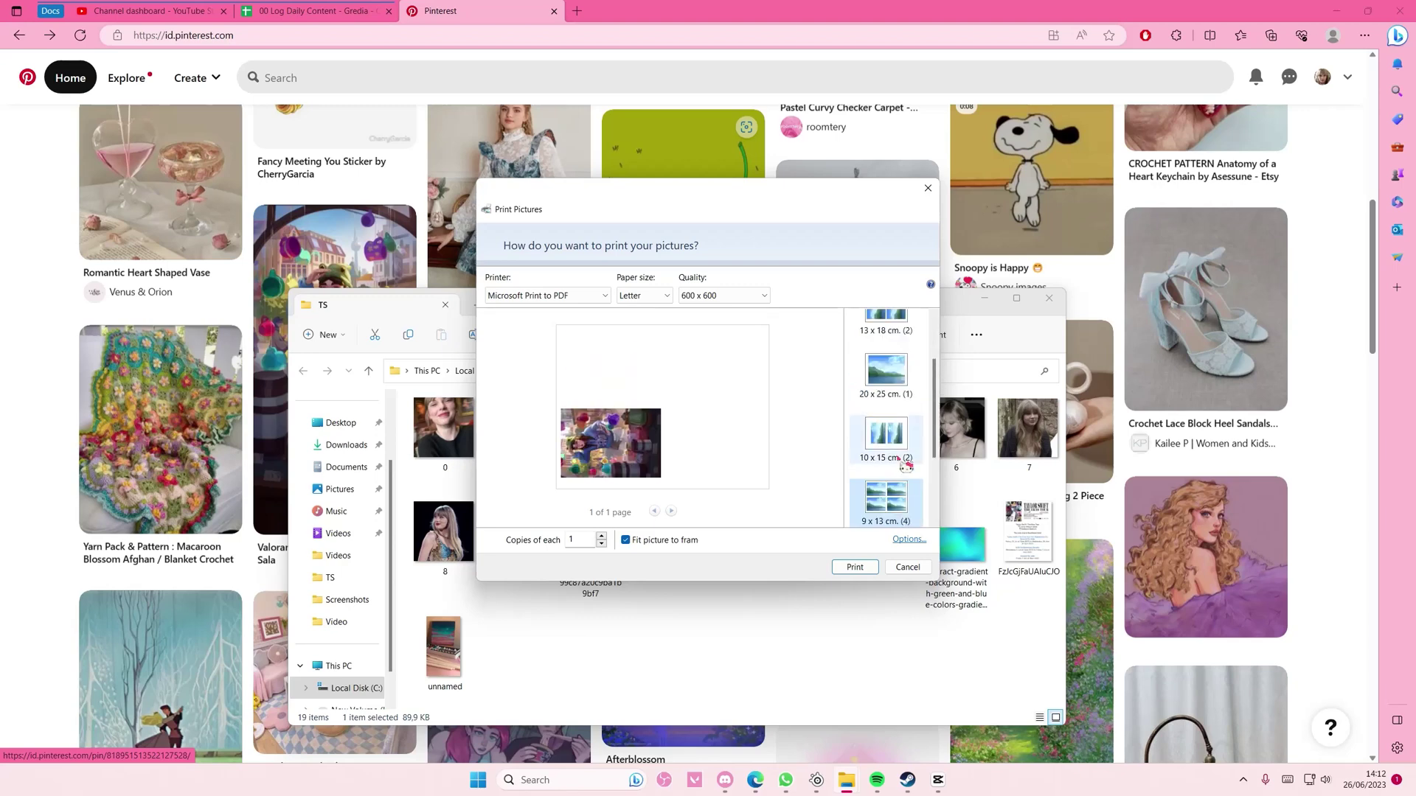
{"action": "scroll", "coordinate": [905, 476], "scroll_direction": "up", "scroll_amount": 3}
{"action": "left_click", "coordinate": [888, 396]}
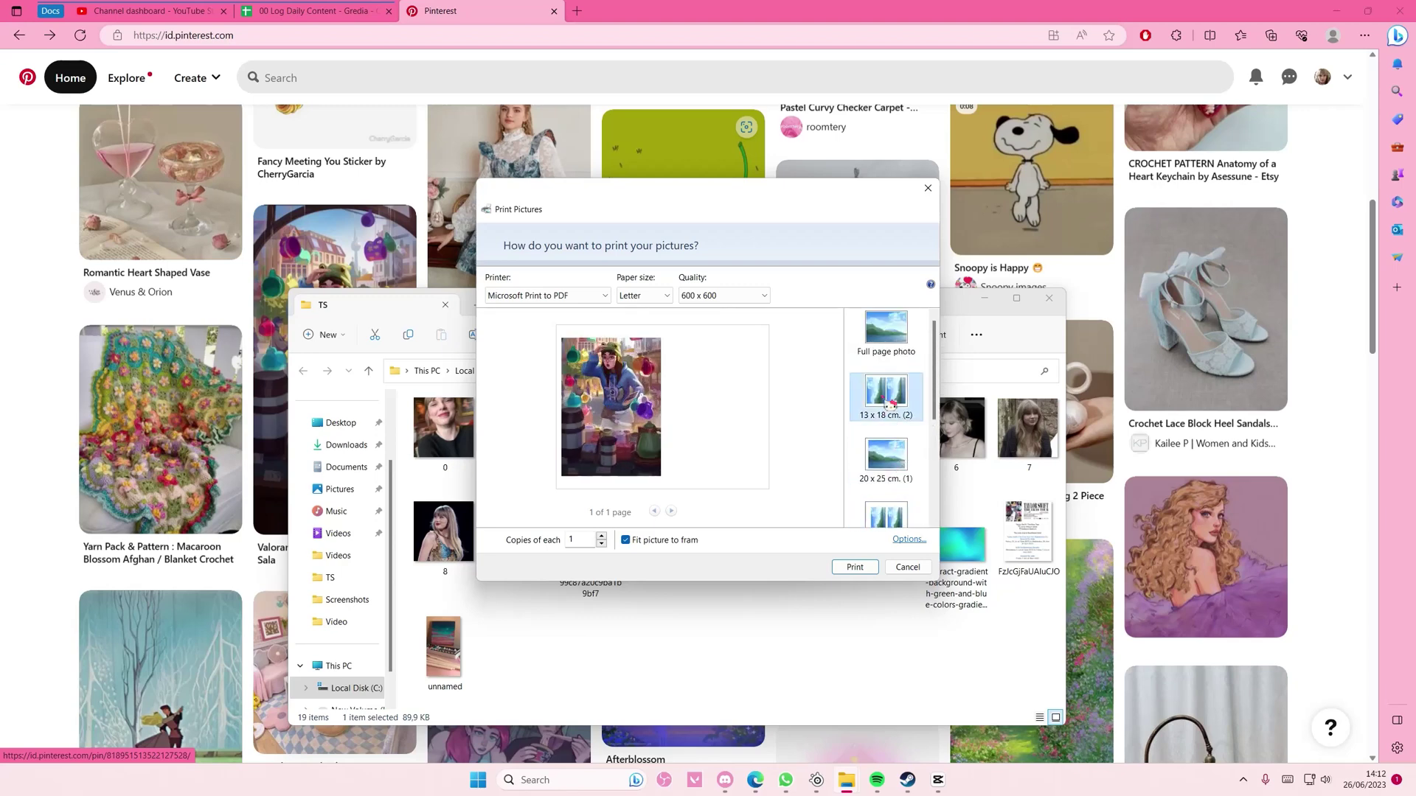
{"action": "left_click", "coordinate": [644, 296]}
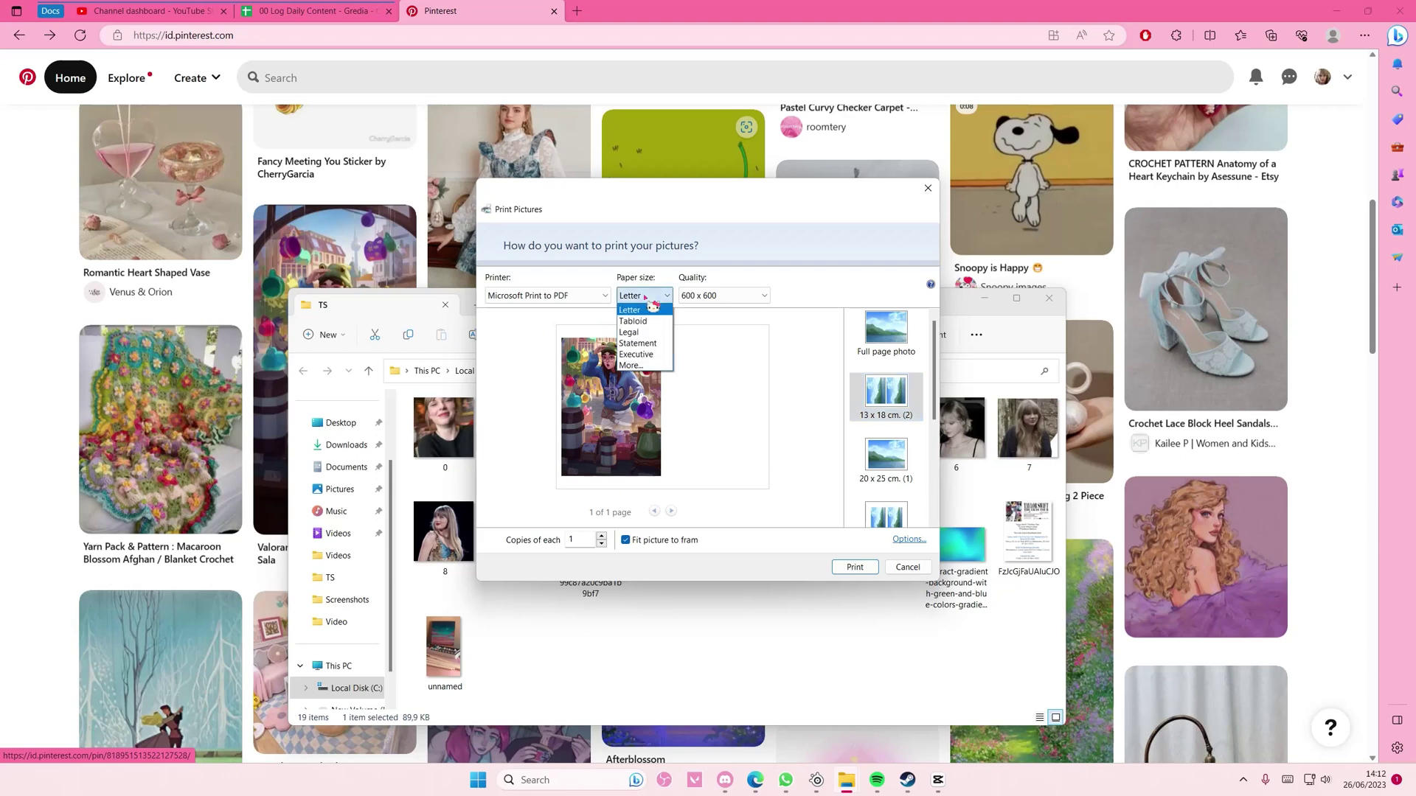
{"action": "left_click", "coordinate": [643, 311]}
{"action": "left_click", "coordinate": [725, 295]}
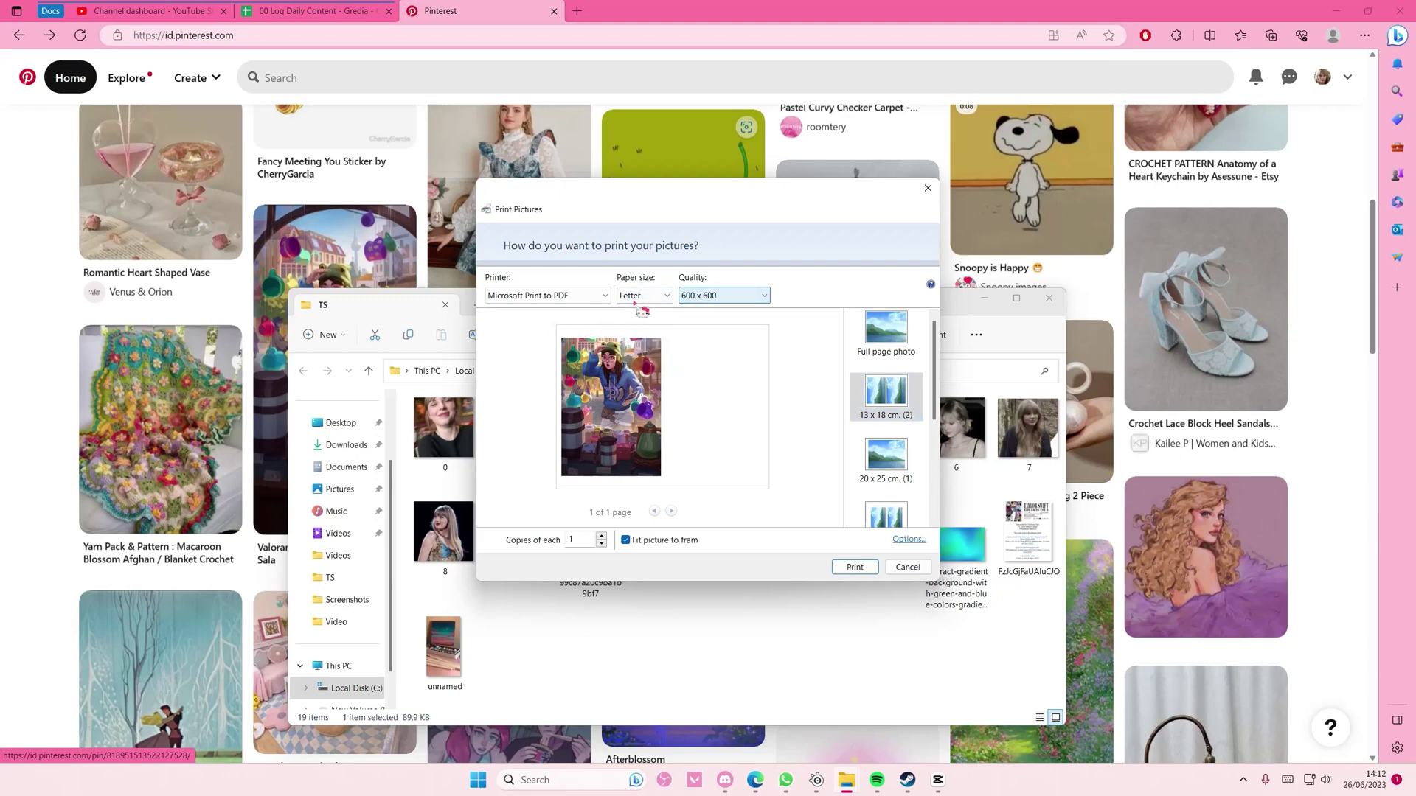
{"action": "left_click", "coordinate": [581, 299]}
{"action": "left_click", "coordinate": [587, 296]}
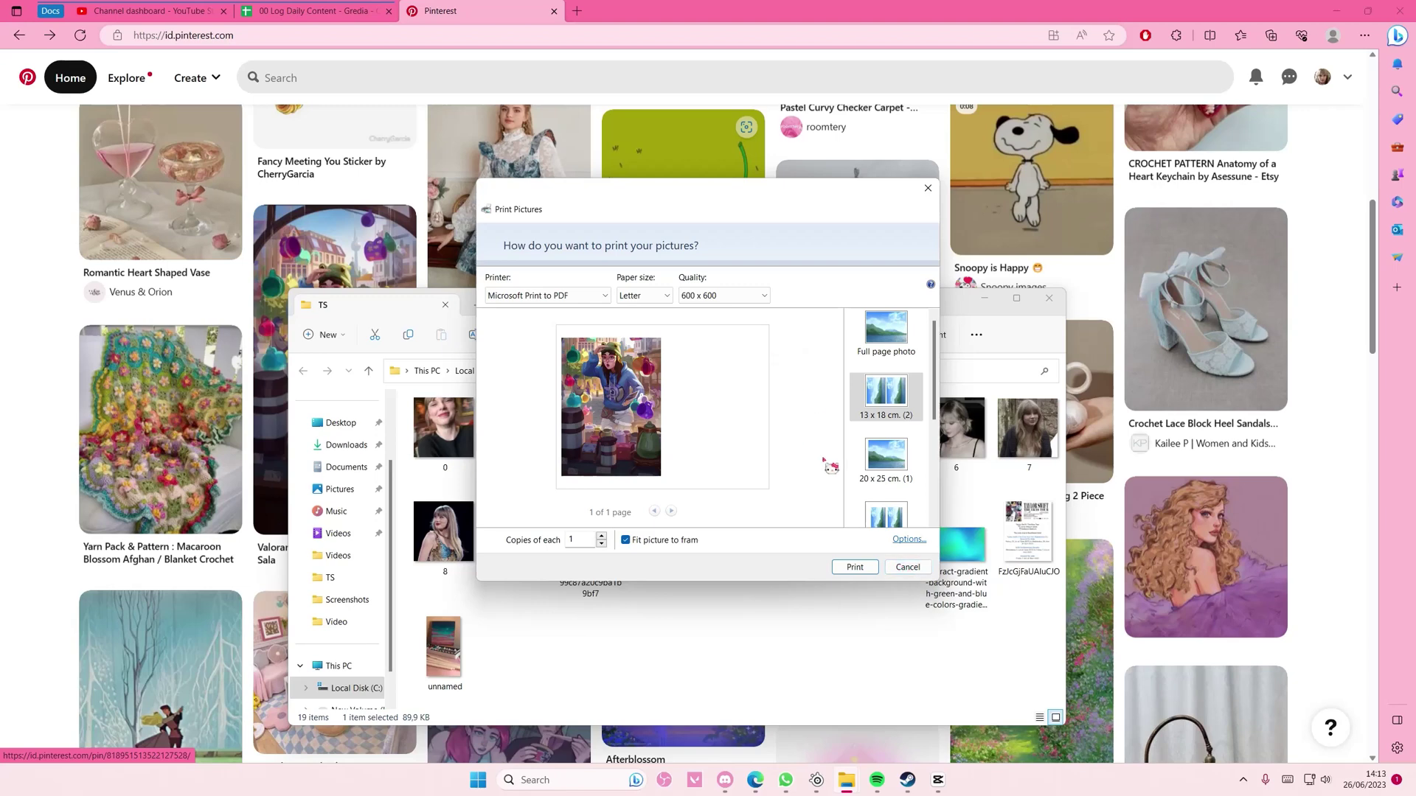
{"action": "scroll", "coordinate": [886, 465], "scroll_direction": "down", "scroll_amount": 1}
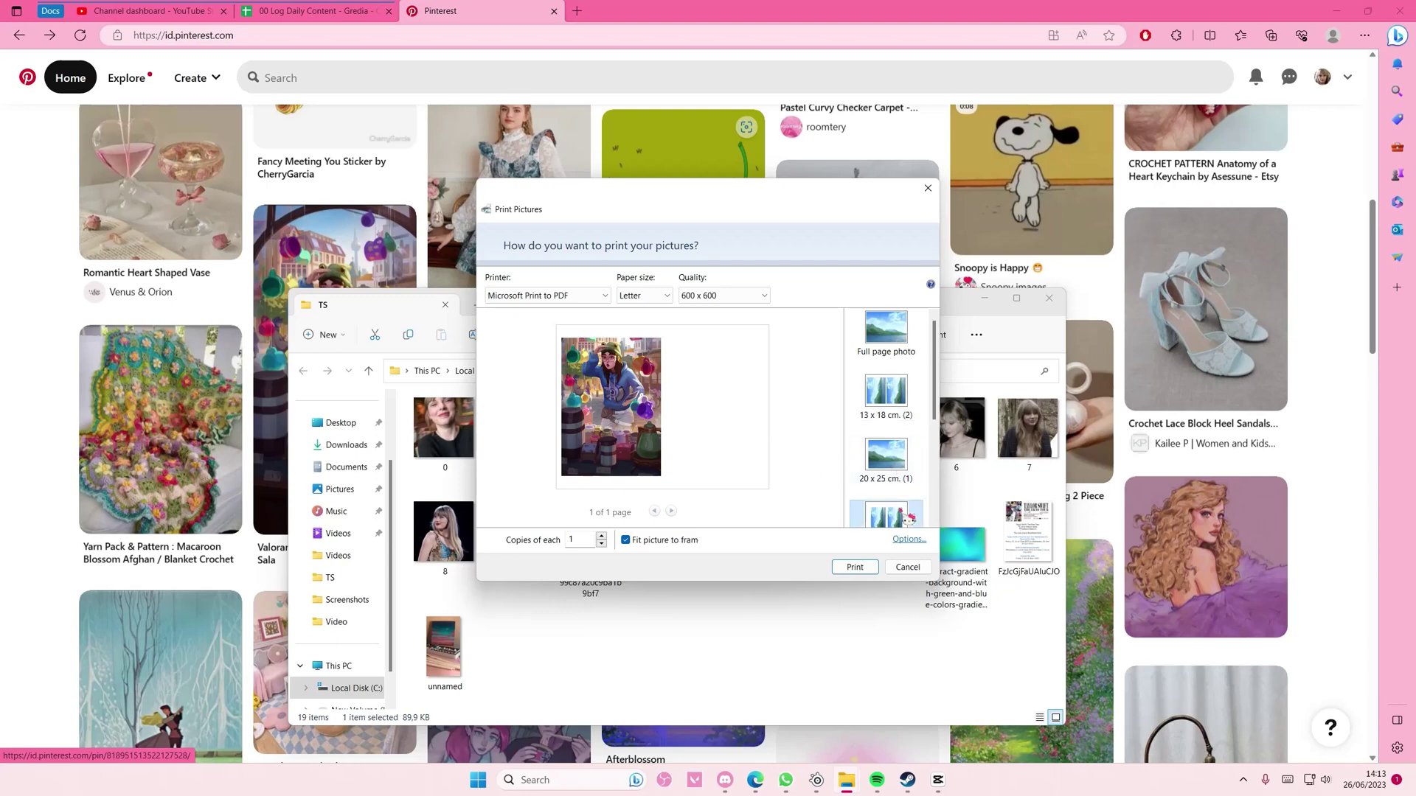
Switch to the 10 x 15 cm layout, cancel printing, and close the TS folder
{"action": "left_click", "coordinate": [885, 503]}
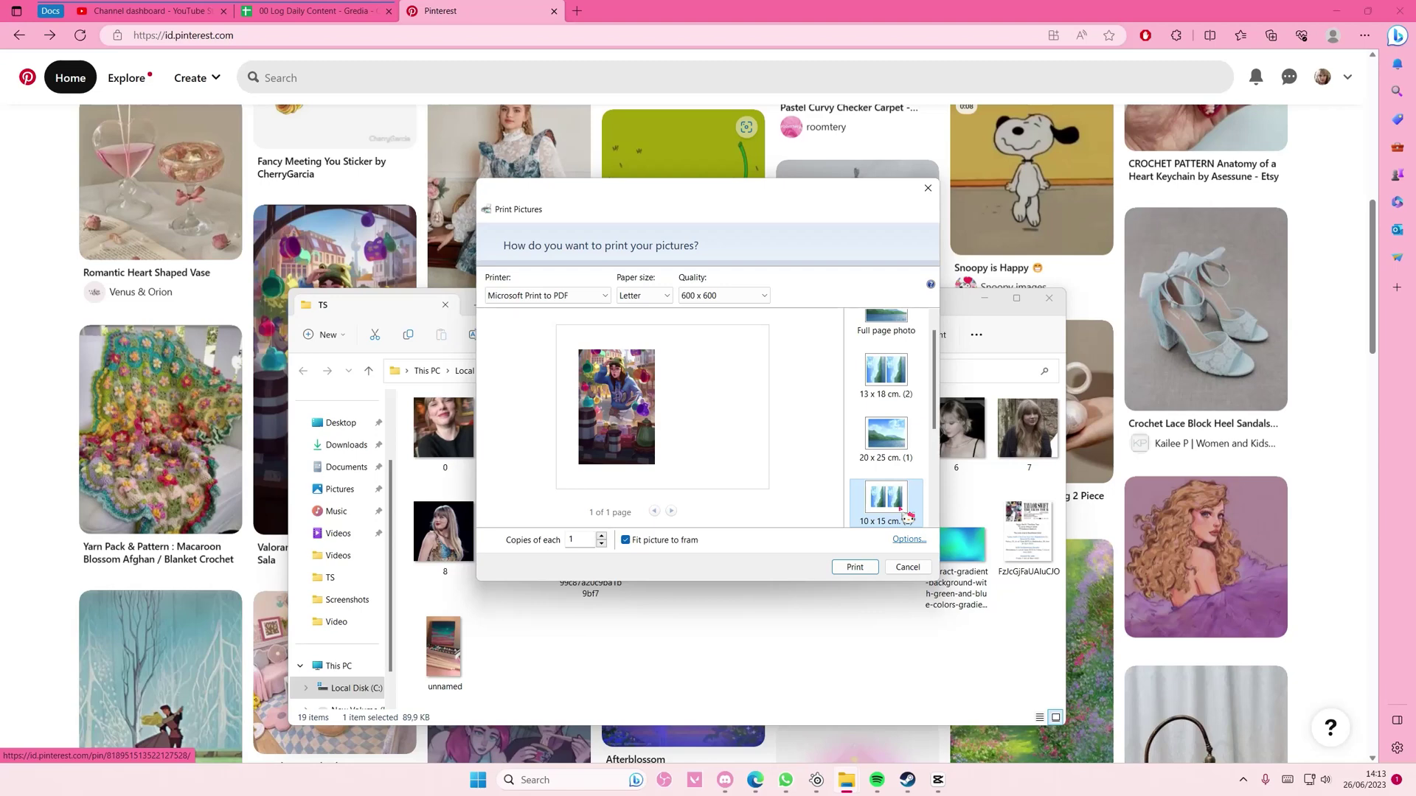
{"action": "left_click", "coordinate": [907, 567]}
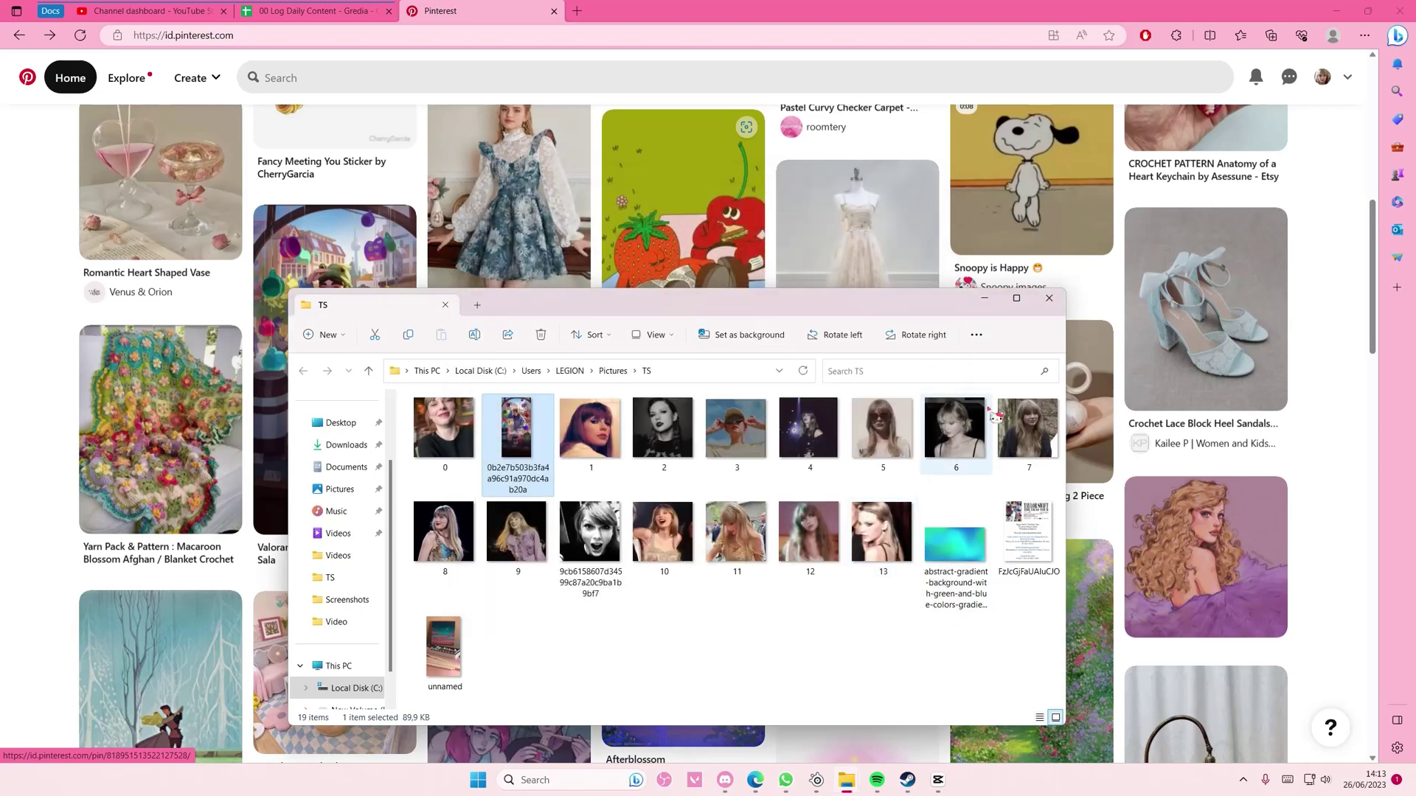
{"action": "left_click", "coordinate": [1048, 299]}
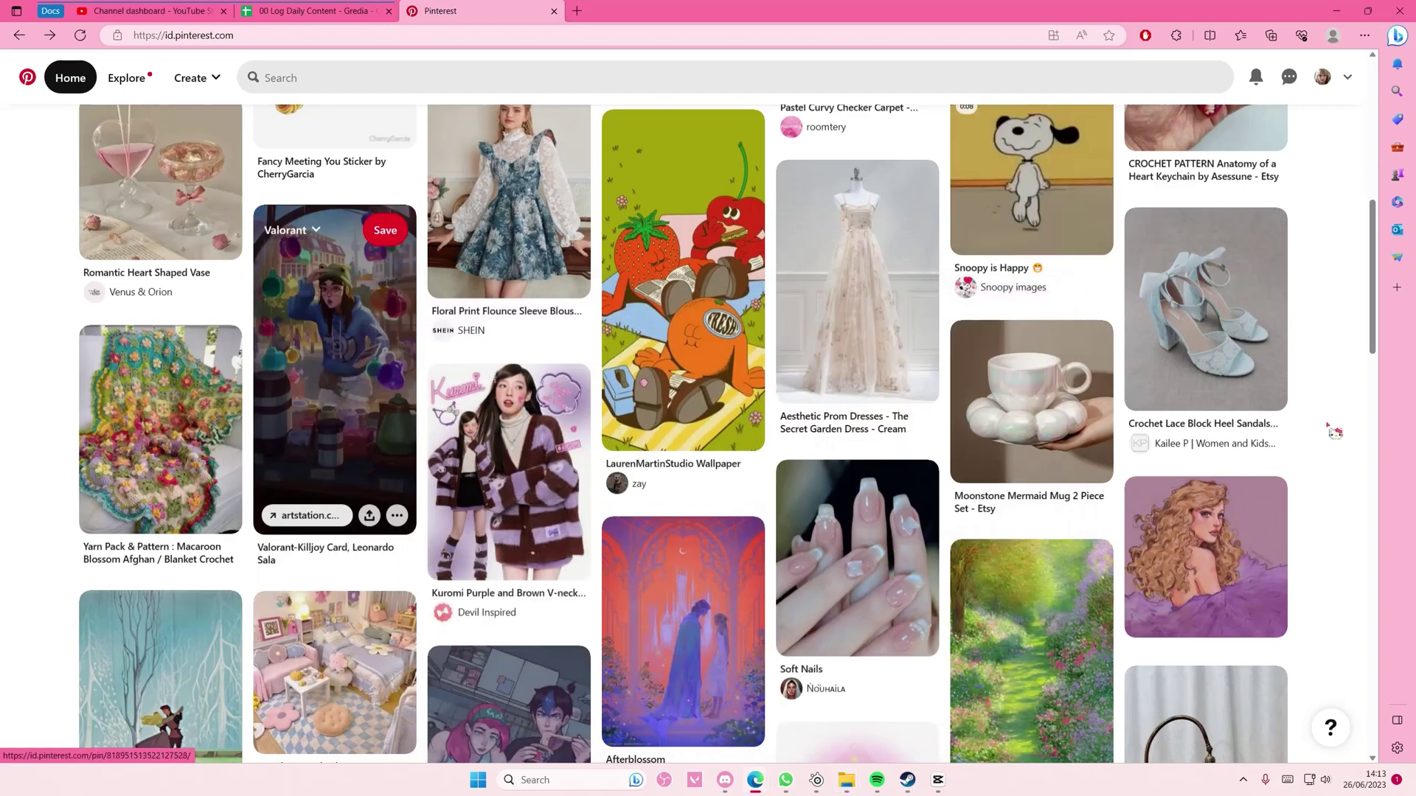